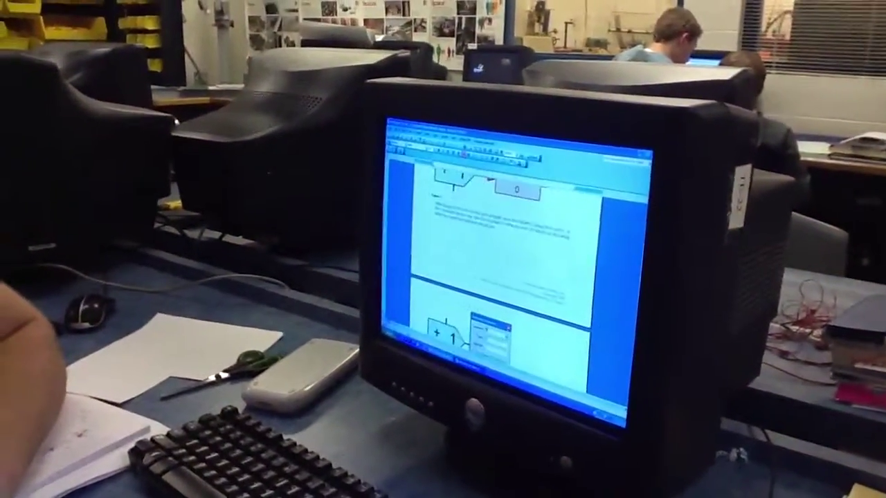
scroll(499, 263, "down", 5)
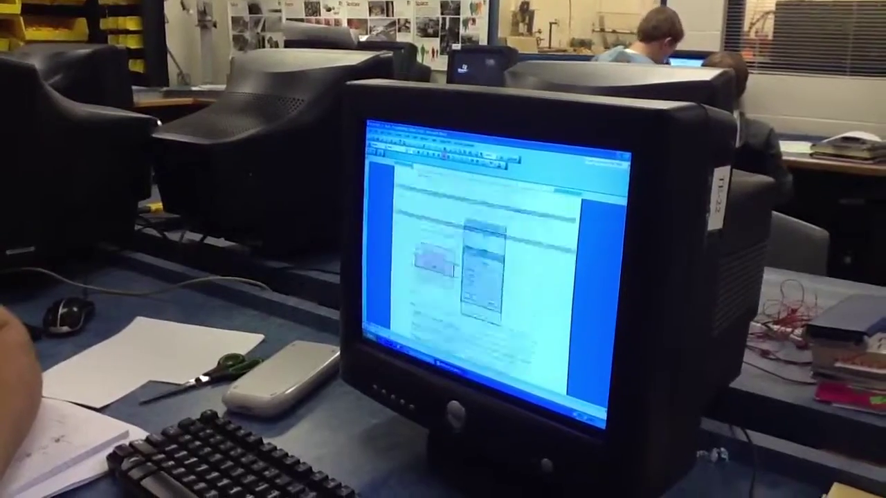